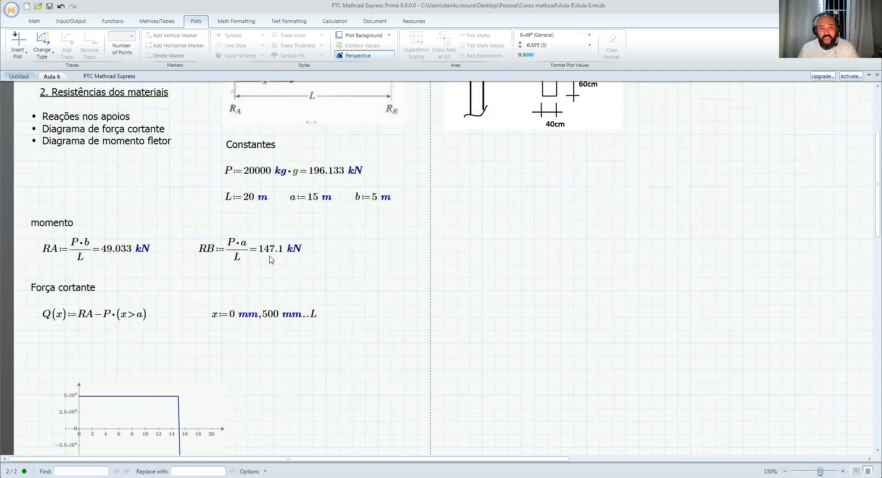
Step: Change the Q(x) axis unit of the shear force plot to kN
scroll(271, 260, "down", 5)
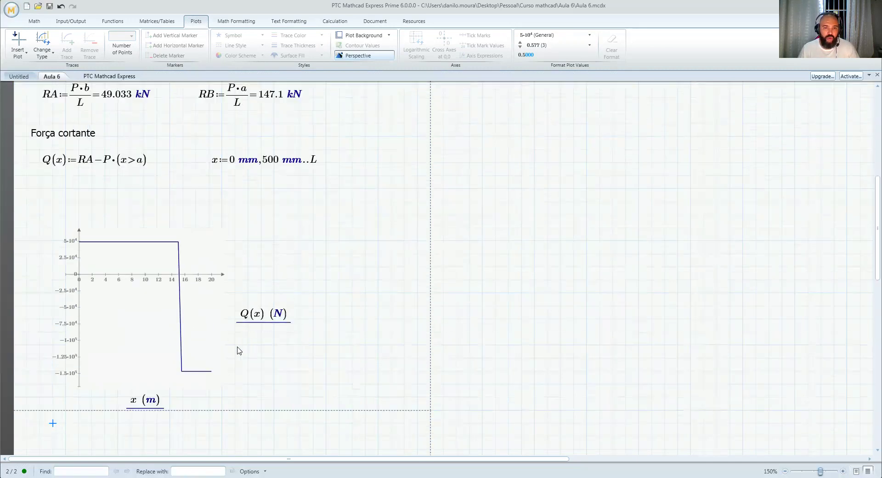
left_click(275, 317)
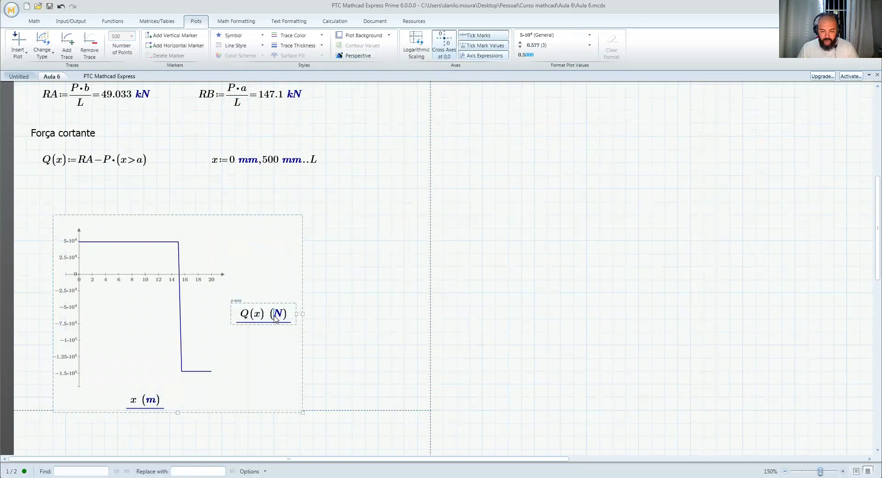
type("k")
key("Return")
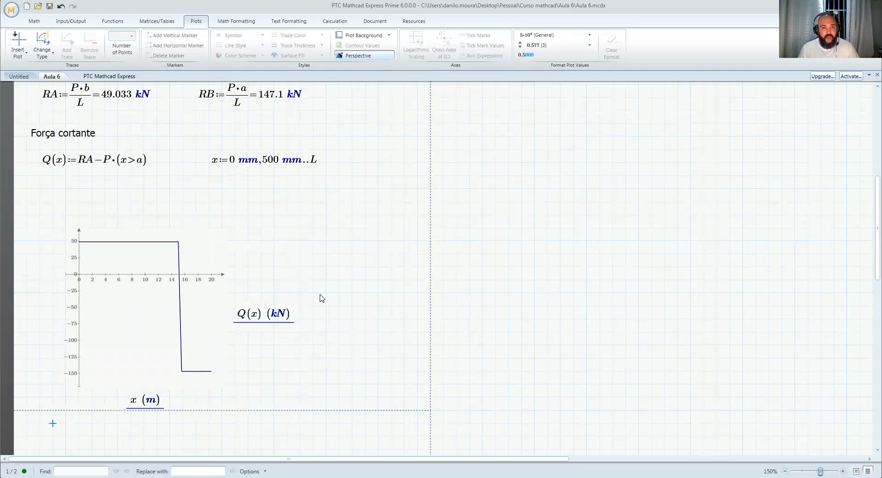
Step: Try millimetres (mm) as the x-axis unit of the shear force plot
scroll(148, 329, "down", 3)
left_click(145, 317)
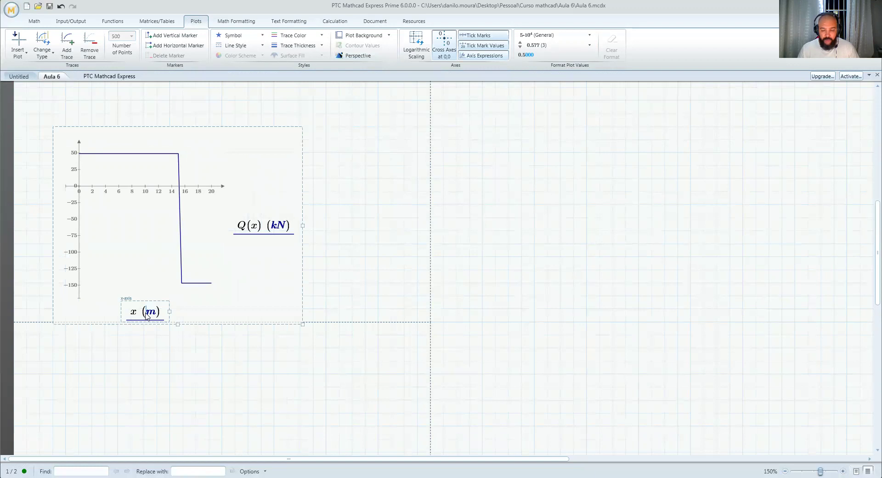
type("mm")
key("BackSpace")
left_click(53, 334)
scroll(222, 200, "down", 1)
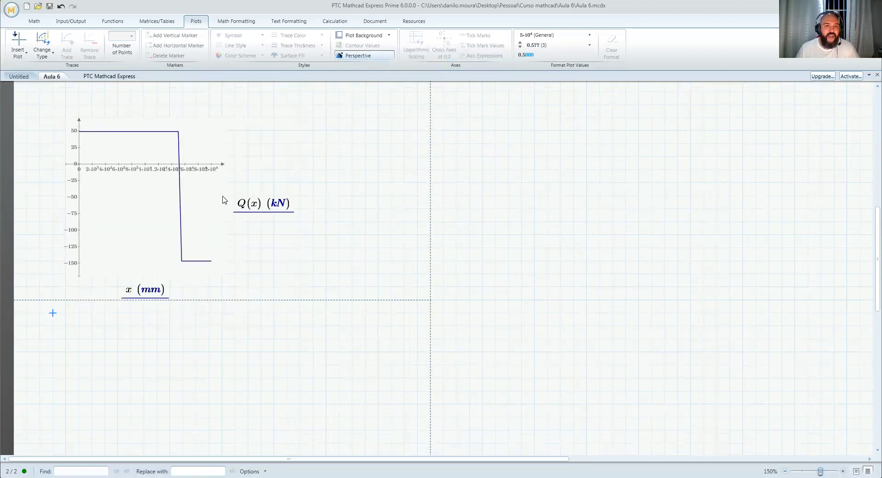
Step: Restore metres (m) as the x-axis unit of the shear force plot
left_click(162, 292)
key("BackSpace")
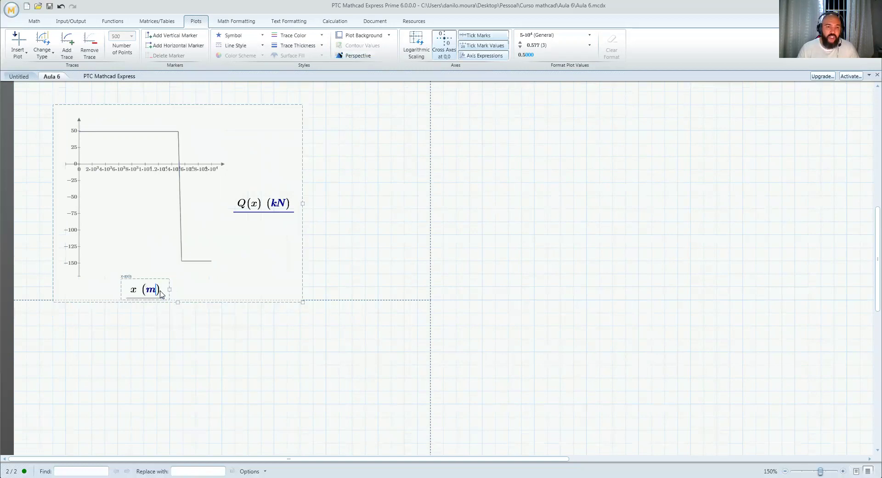
left_click(52, 313)
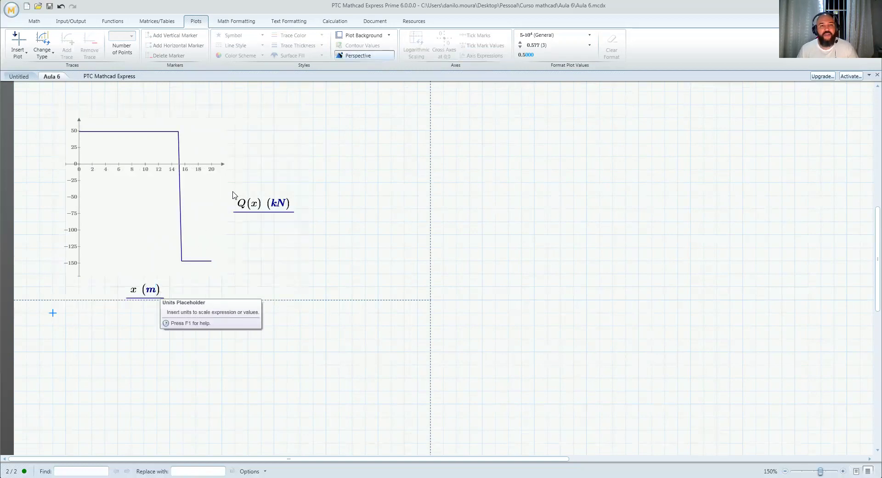
Step: Enlarge the shear force plot in width and height, keeping it within the page's side margin
left_click(254, 232)
scroll(330, 261, "up", 5)
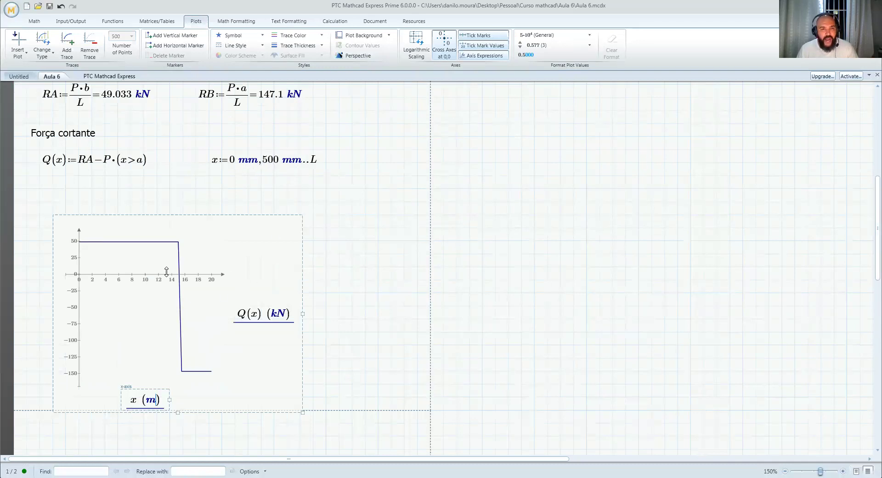
left_click(303, 244)
left_click_drag(303, 412, 395, 442)
scroll(292, 395, "up", 4)
scroll(338, 365, "down", 2)
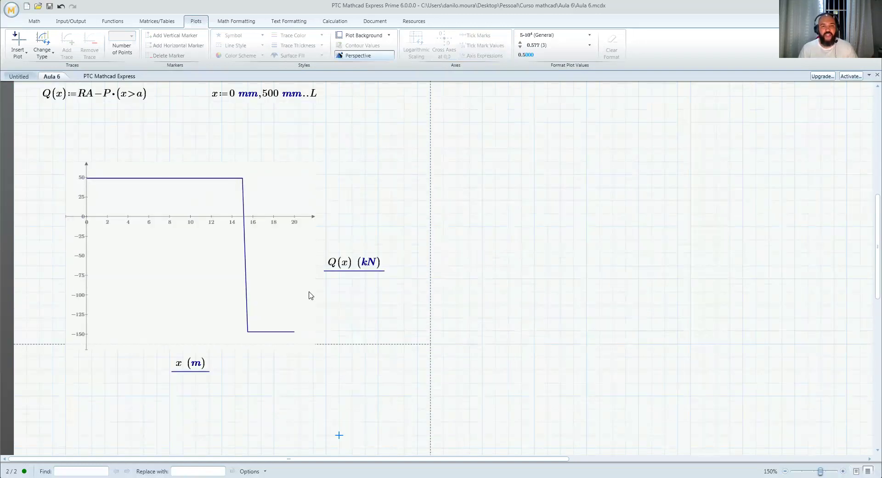
scroll(309, 295, "up", 2)
scroll(196, 291, "down", 1)
scroll(196, 290, "up", 4)
scroll(196, 291, "down", 8)
scroll(196, 290, "down", 3)
left_click(40, 278)
type("Momento")
key("shift+Home")
key("BackSpace")
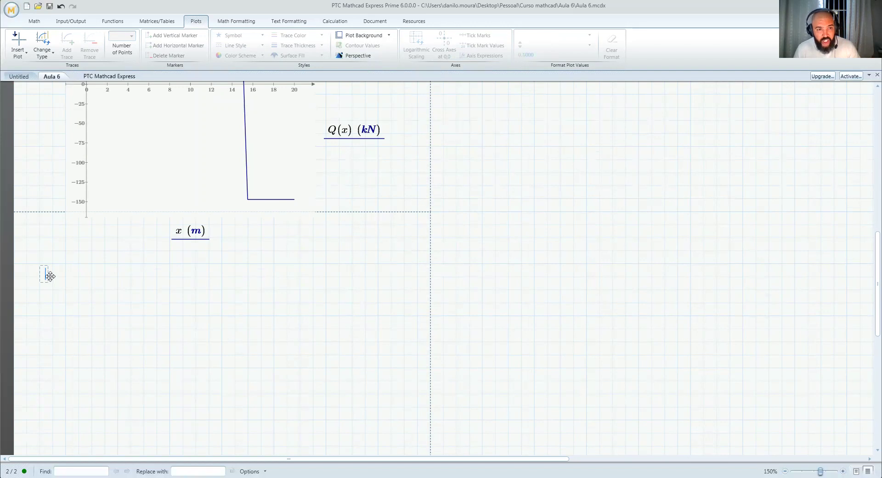
left_click(50, 277)
key("Delete")
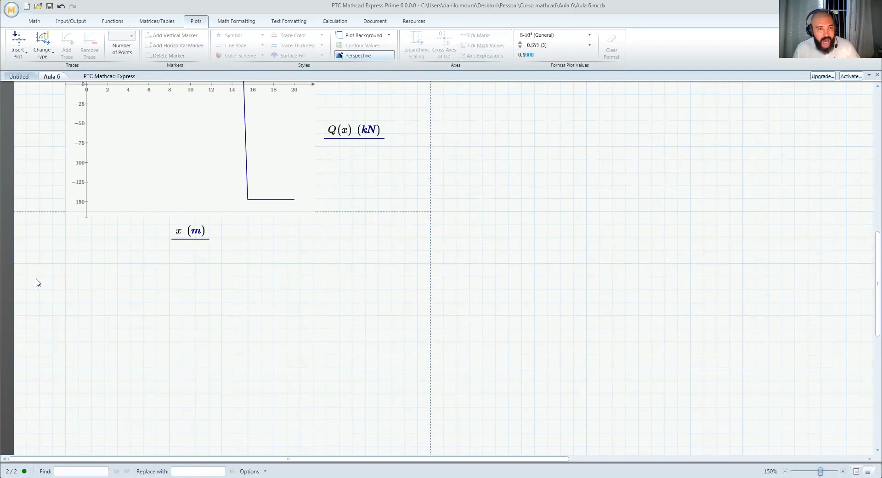
Step: Add the text heading "Momento fletor" in a text box below the shear force plot
key("ctrl+t")
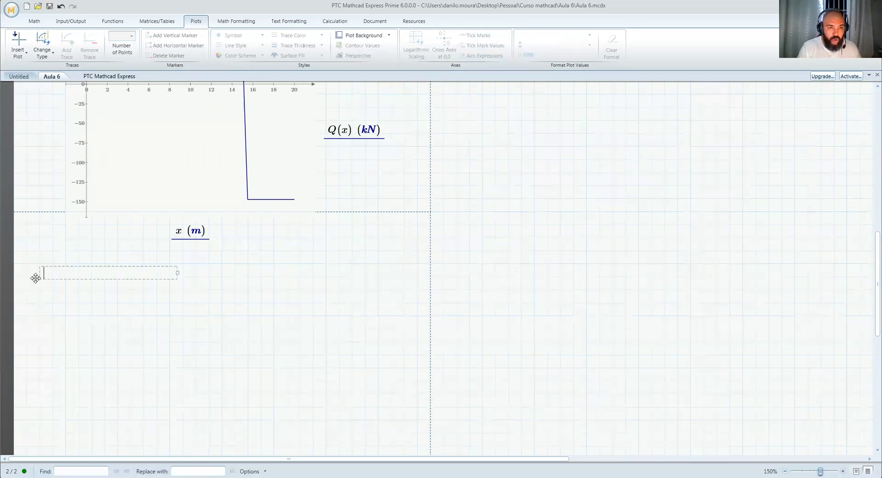
type("Moi")
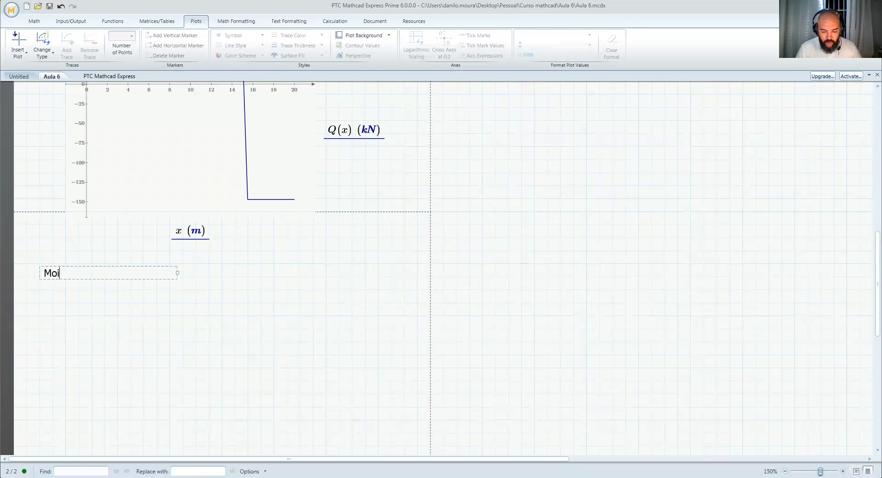
key("BackSpace")
type("m")
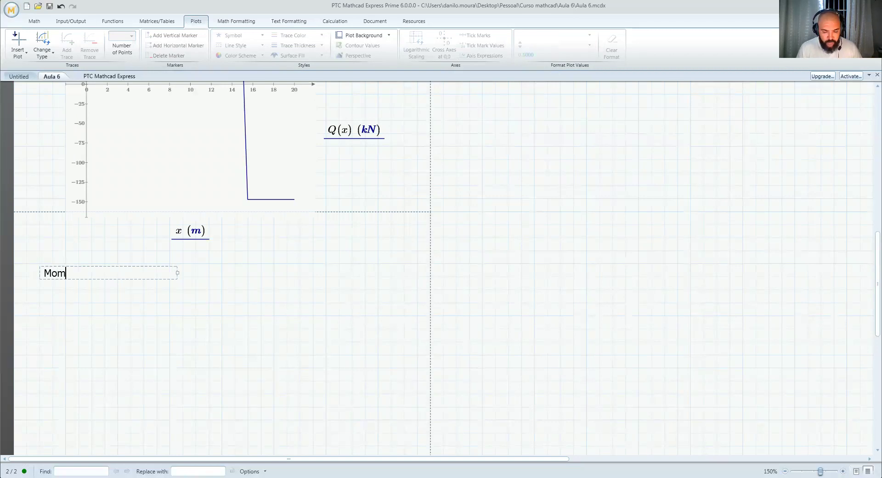
type("ento fle")
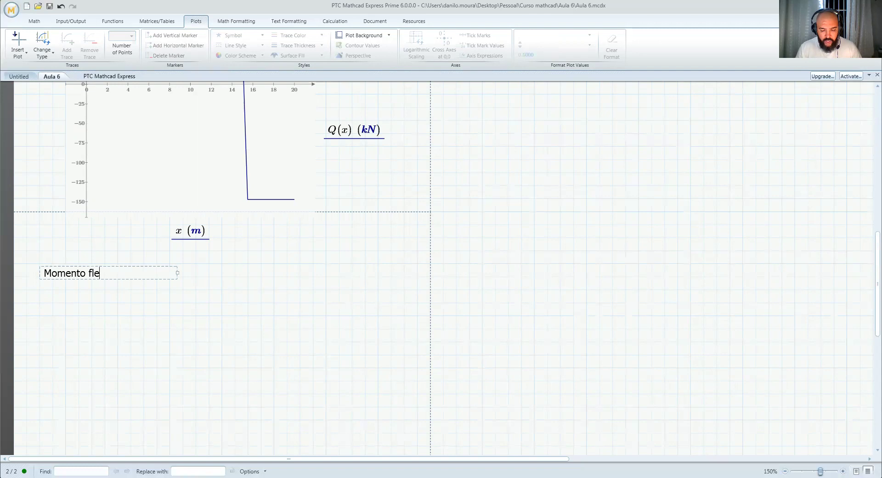
type("tor")
left_click(40, 315)
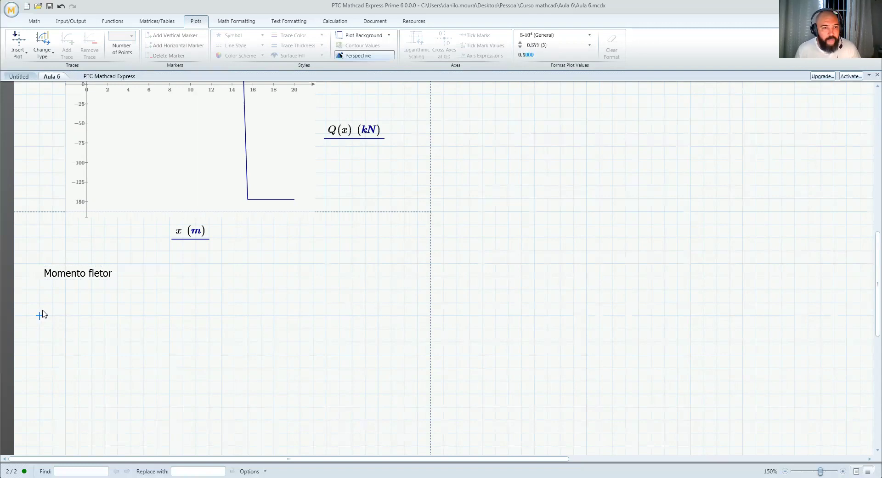
Step: Copy the beam diagram with load P and supports A and B, and place the copy beside the Momento fletor heading
scroll(147, 234, "up", 15)
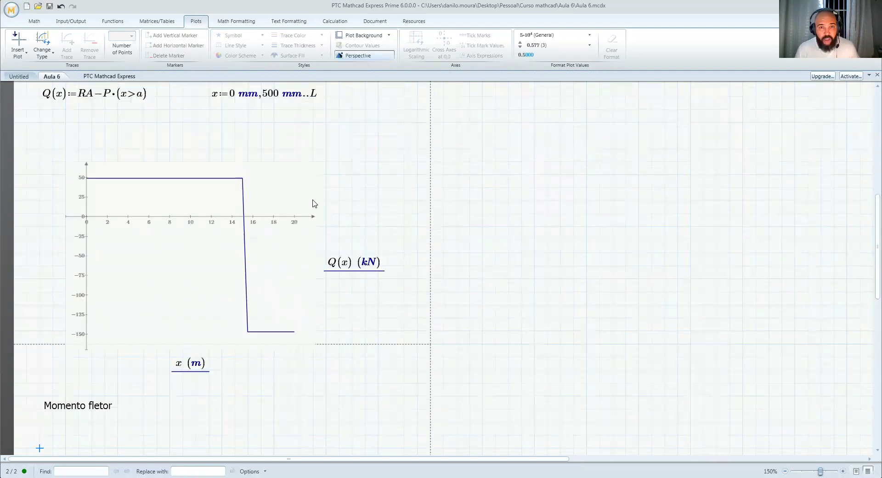
left_click(349, 212)
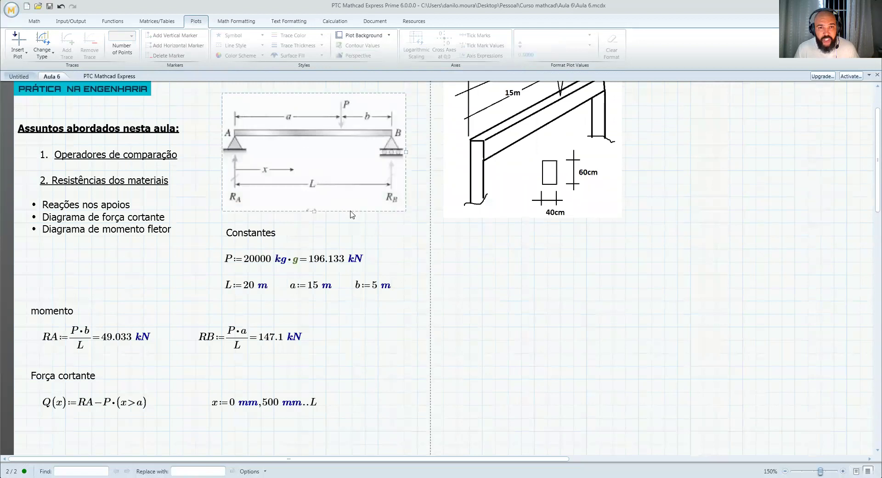
left_click(352, 212)
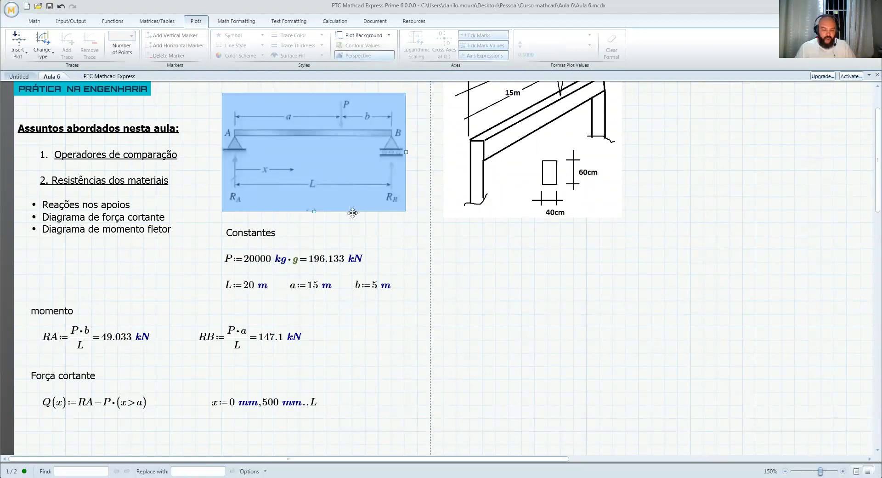
scroll(363, 239, "down", 10)
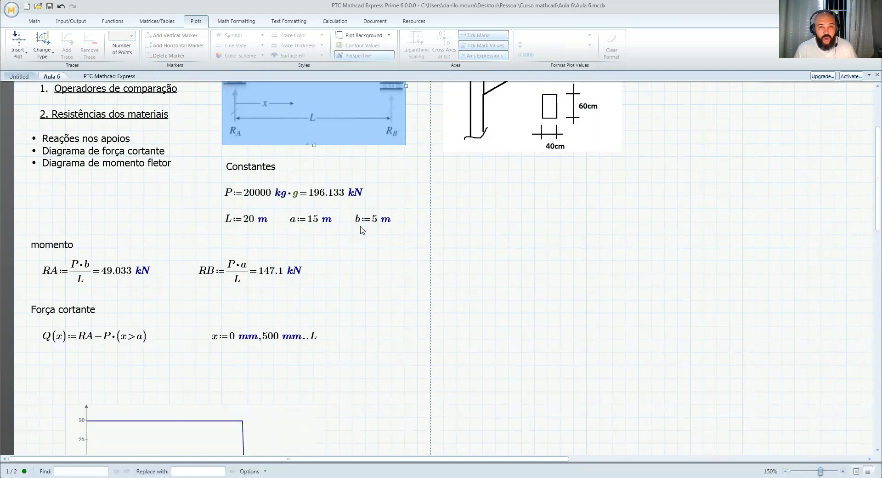
scroll(369, 258, "down", 12)
left_click(390, 209)
key("ctrl+v")
left_click(389, 207)
left_click_drag(407, 197, 371, 147)
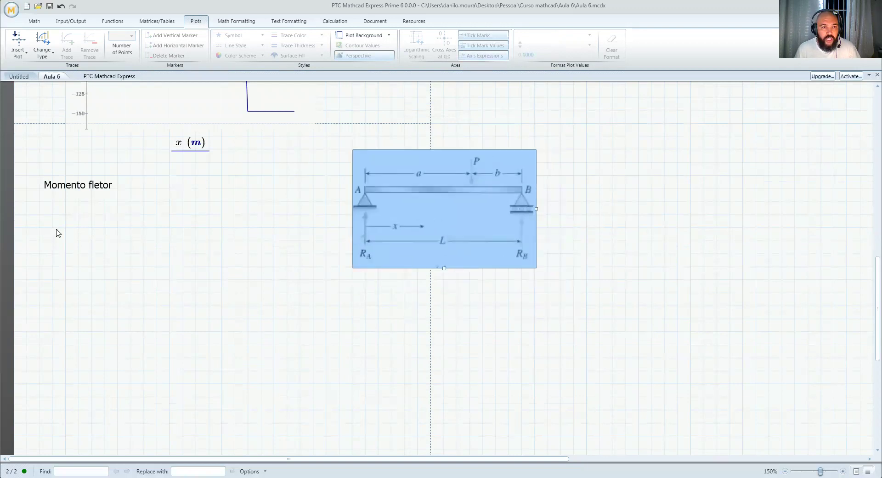
Step: Begin the bending moment function under the Momento fletor heading as M(x) := −RA·x
left_click(40, 235)
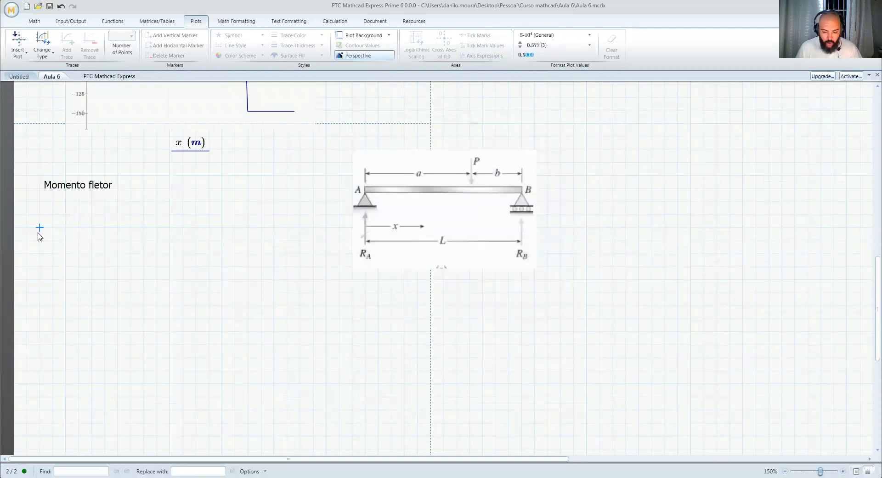
type("M(x)")
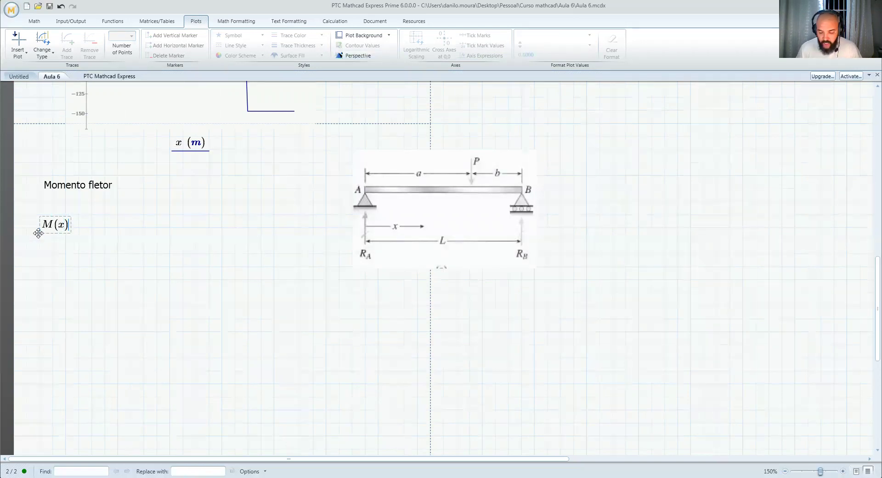
type(":=")
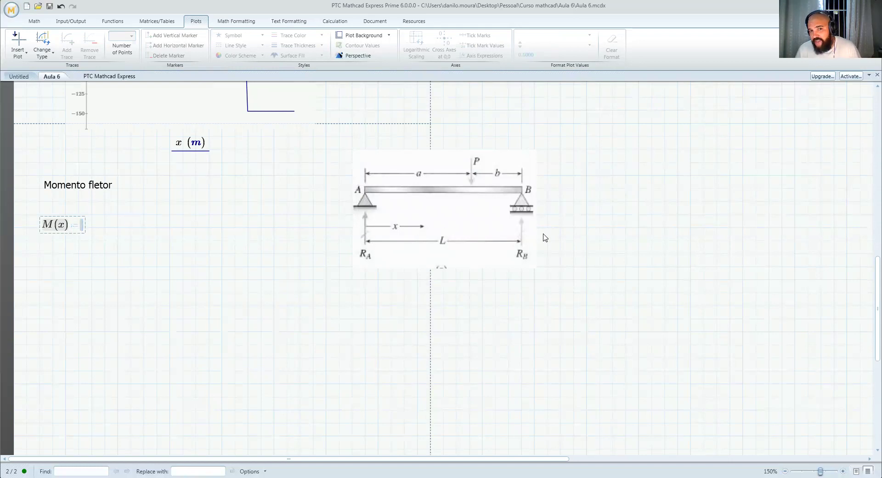
type("RA")
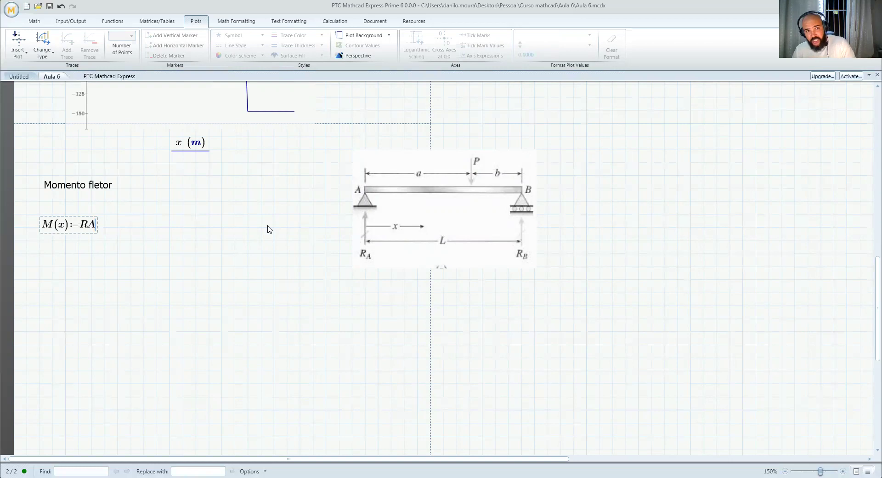
type("*x")
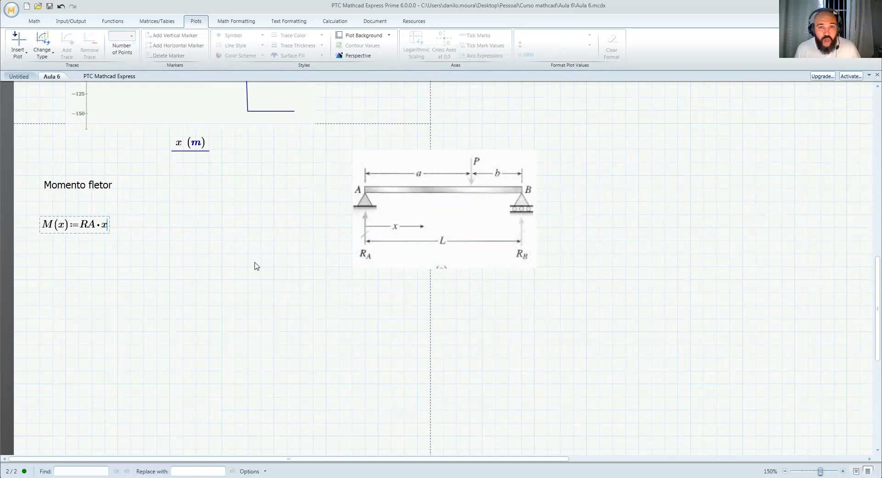
left_click(82, 225)
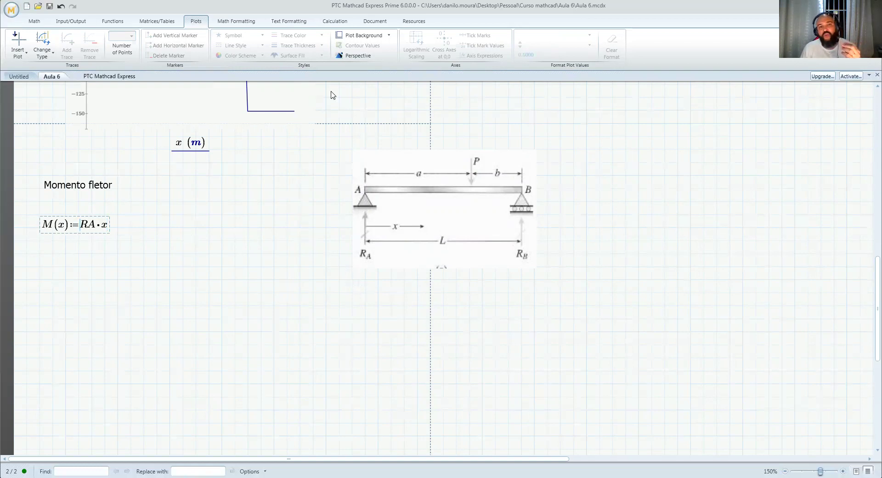
type("-")
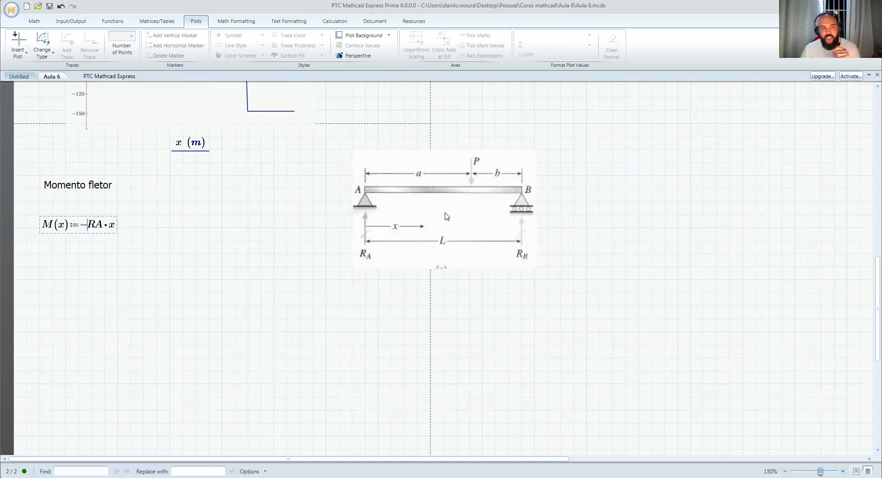
Step: Complete the bending moment function by adding + P·(x>a)·(x−a) after the −RA·x term
left_click(115, 225)
type("+")
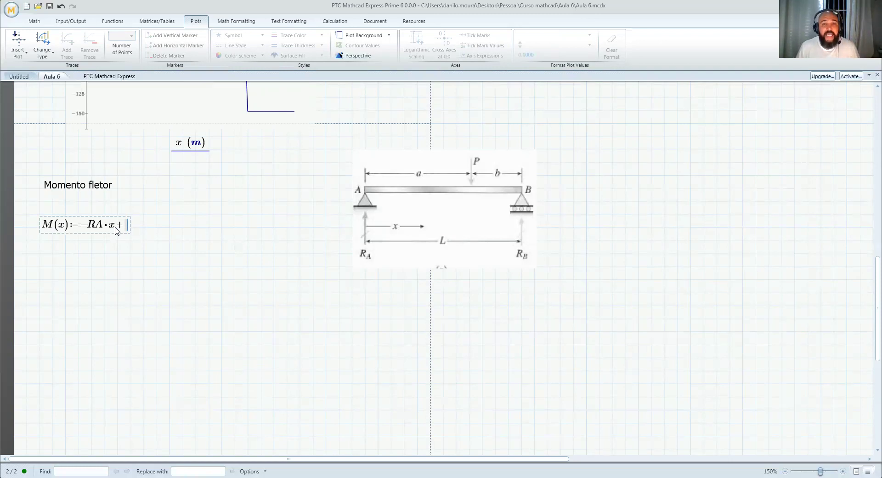
type("P")
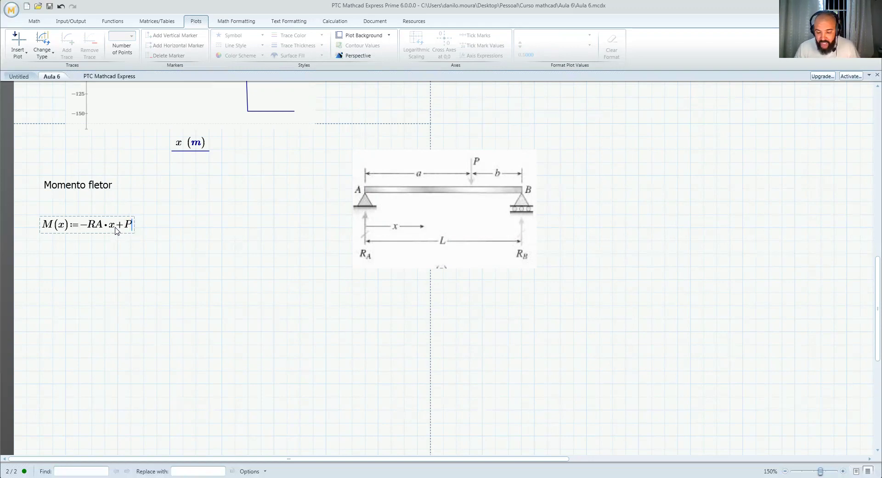
type("*")
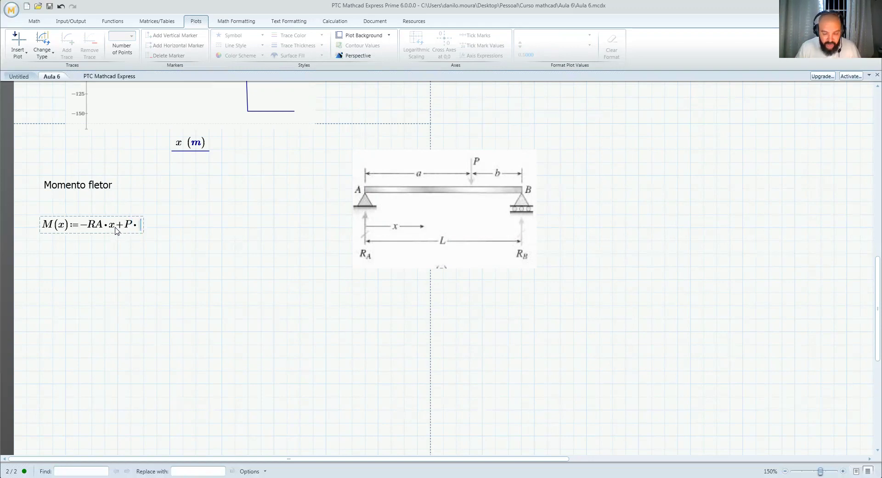
type("(")
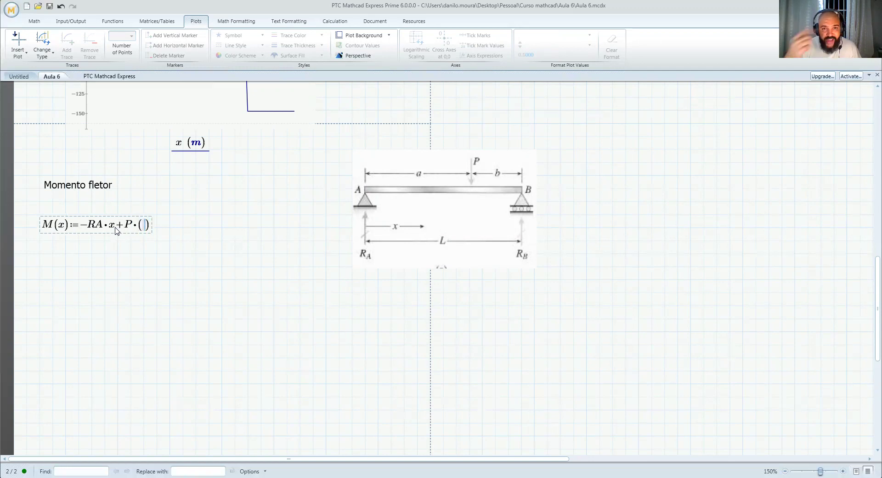
type("x>a")
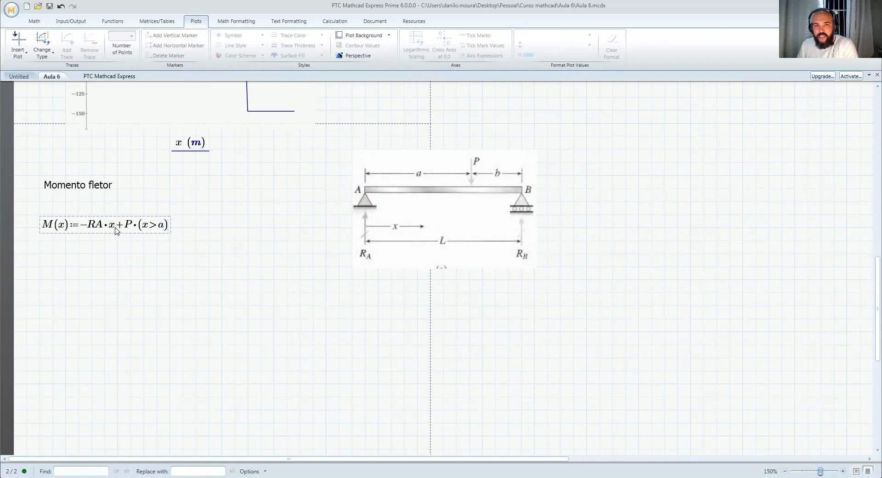
type("*")
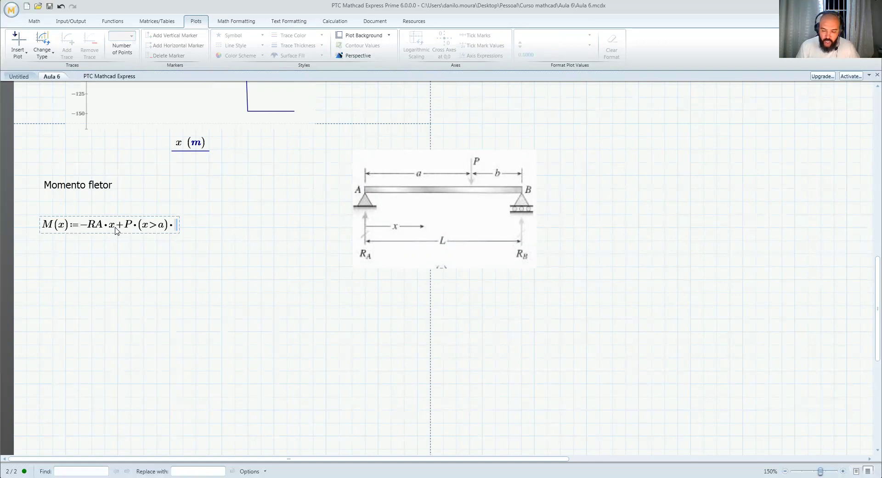
type("(x")
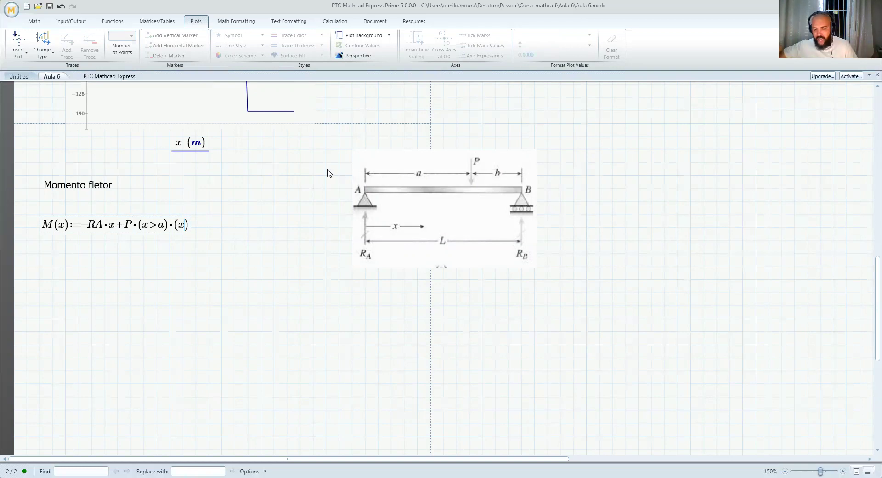
type("-a")
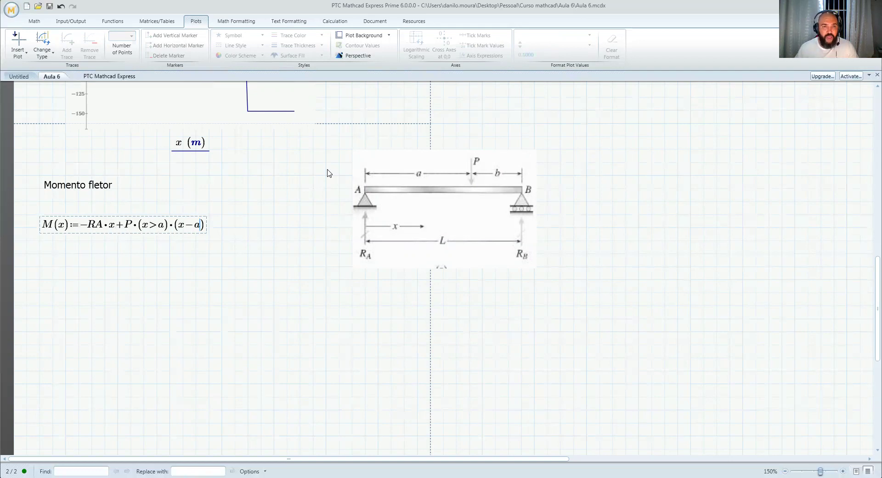
key("Return")
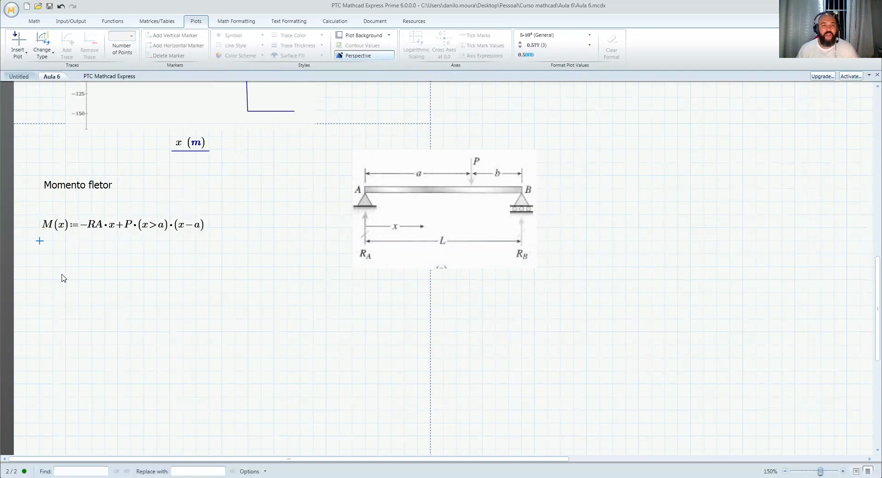
Step: Insert an XY plot below the bending moment function, with M(x) on the vertical axis and x on the horizontal axis
scroll(193, 380, "up", 8)
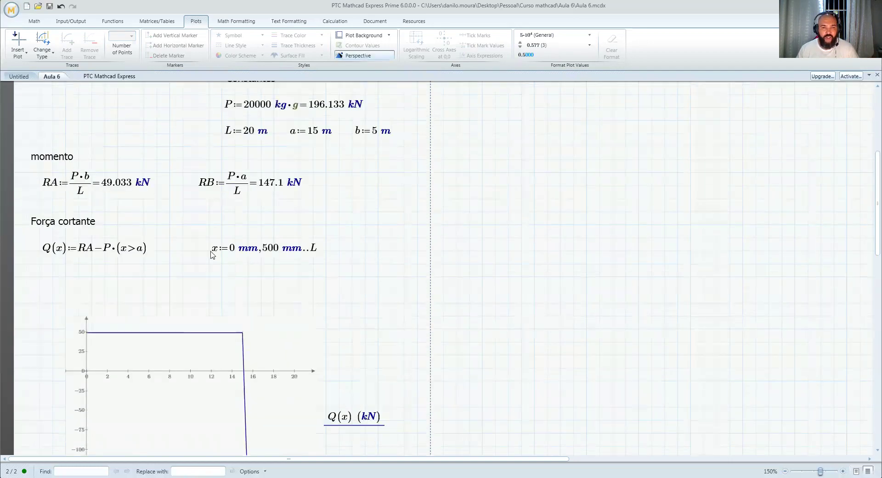
scroll(309, 283, "down", 8)
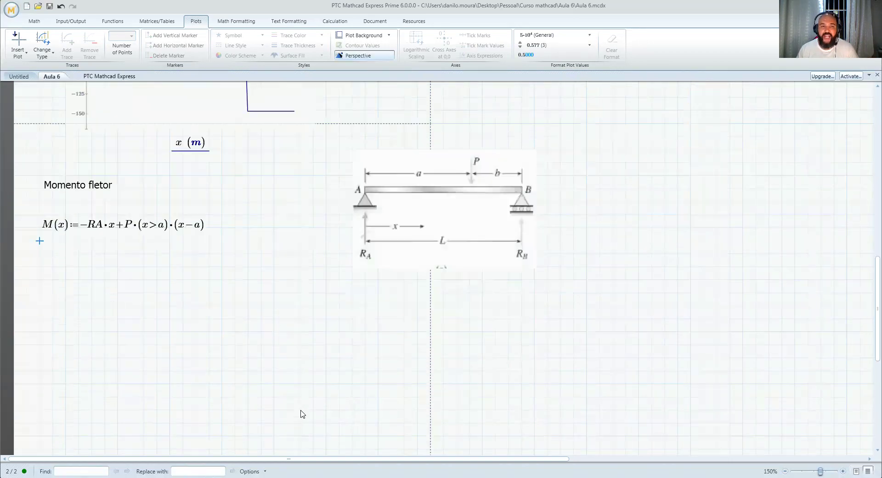
left_click(46, 321)
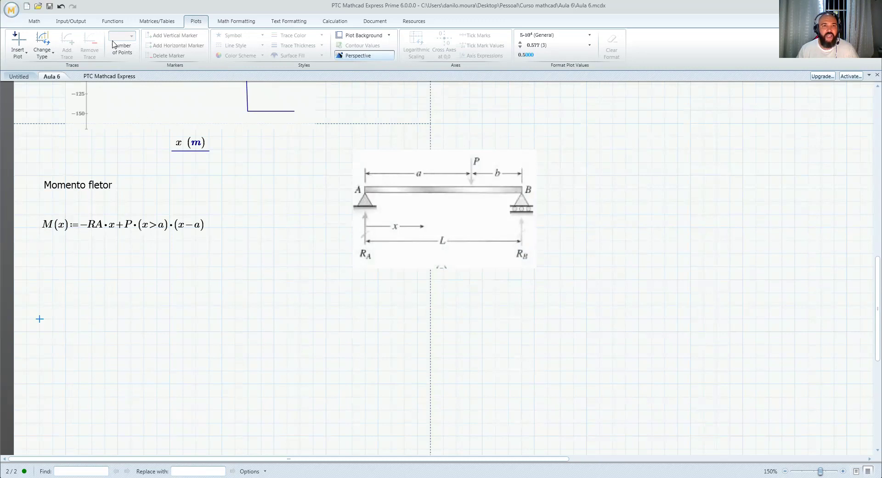
left_click(18, 46)
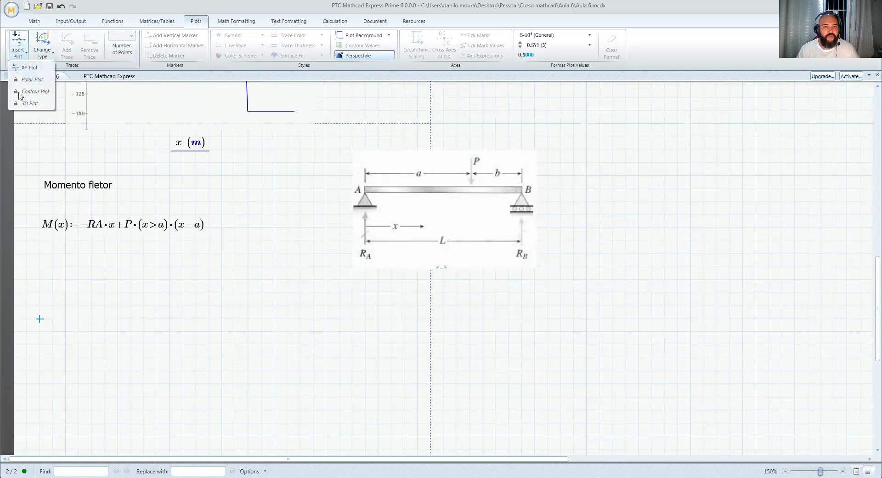
left_click(29, 67)
scroll(294, 317, "down", 3)
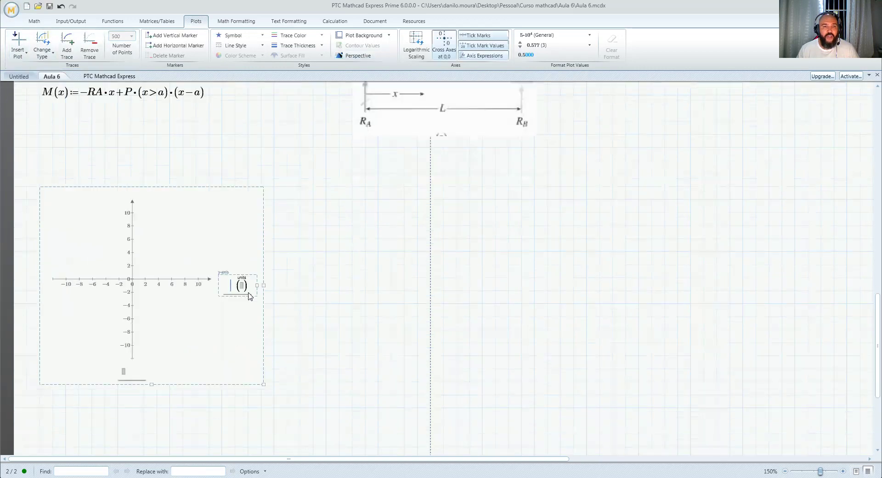
type("M(x")
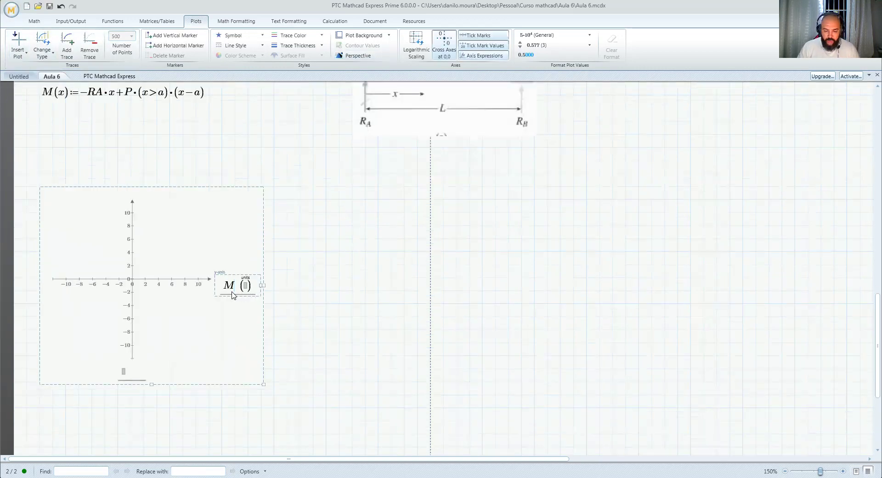
type(")")
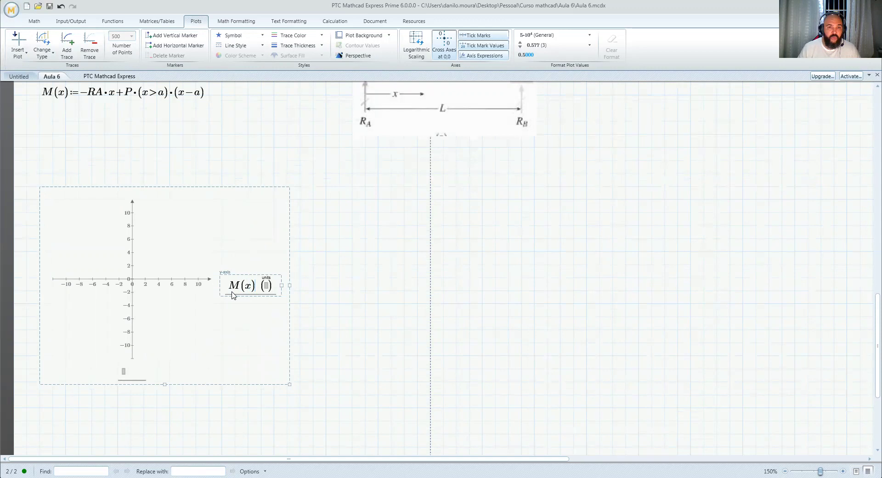
left_click(122, 374)
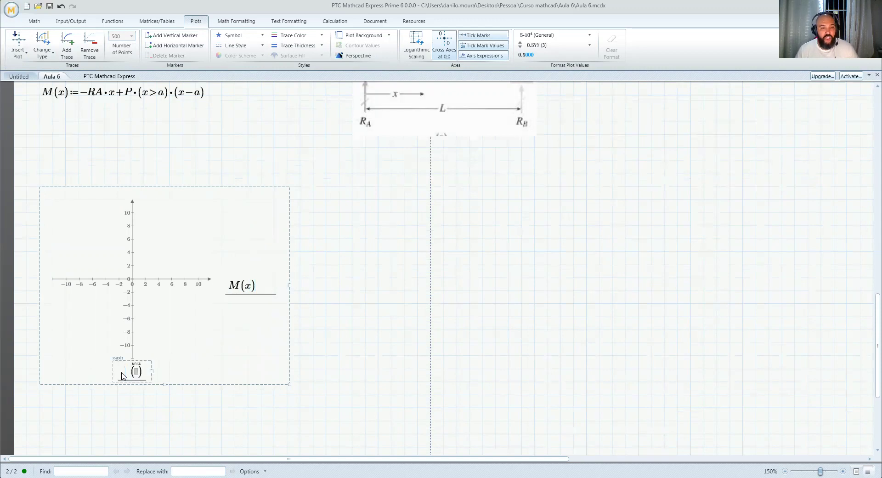
type("x")
key("Return")
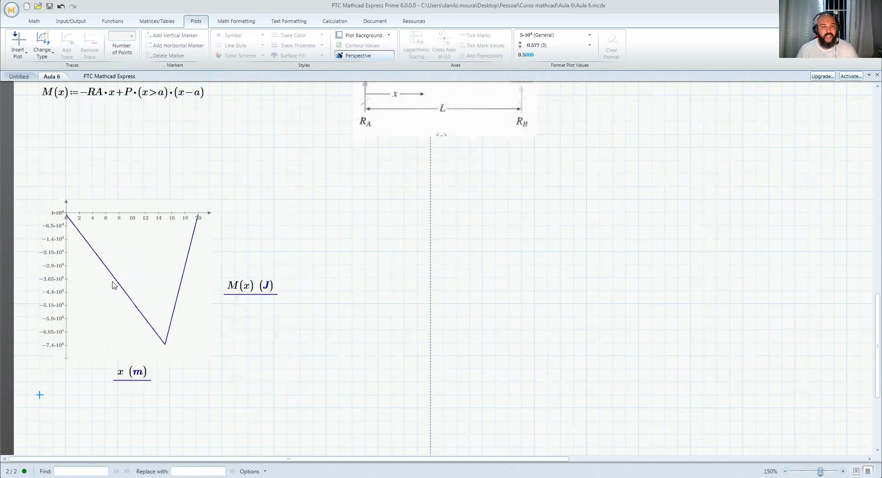
Step: Enlarge the bending moment plot to nearly the page's side margin and set the M(x) axis unit to N·m
left_click(220, 277)
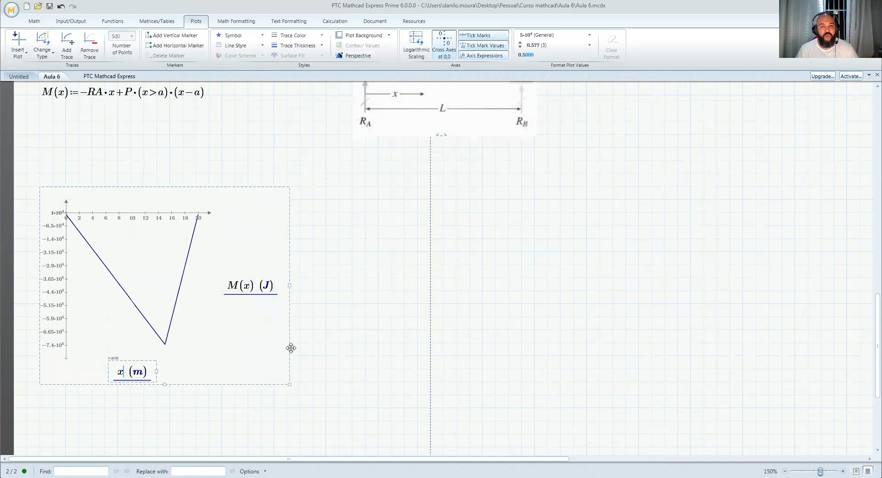
left_click_drag(289, 384, 422, 421)
left_click(399, 304)
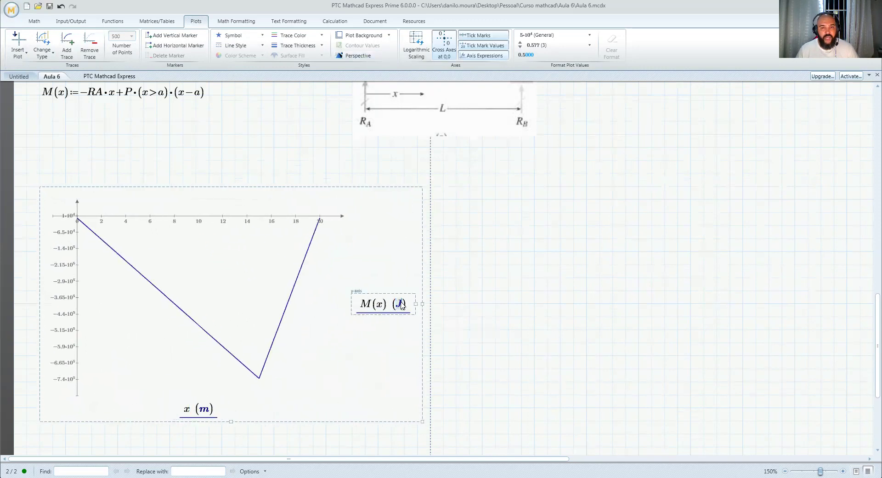
key("BackSpace")
type("N")
type("*m")
left_click(40, 432)
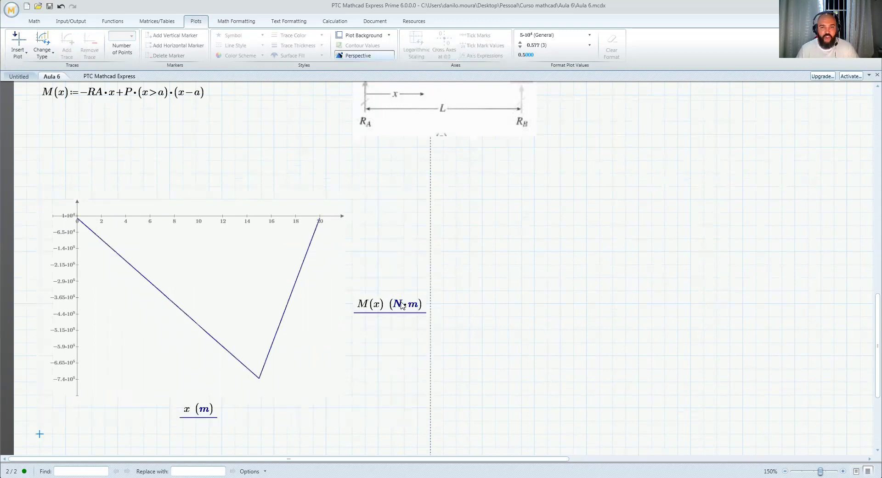
Step: Add a vertical marker at x = 15 to the bending moment plot
scroll(331, 321, "down", 3)
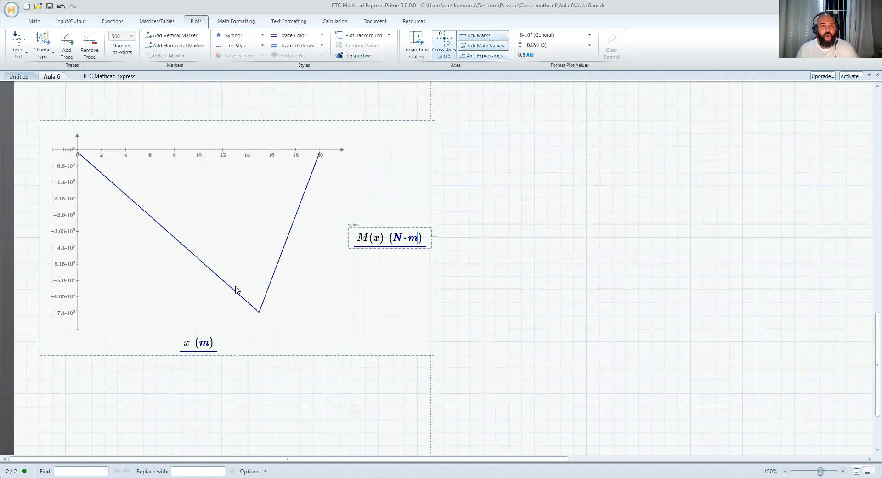
scroll(262, 276, "up", 3)
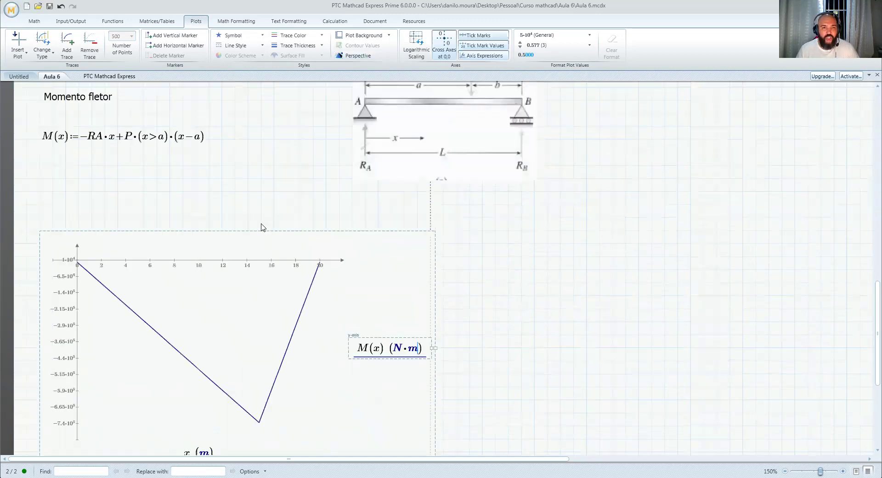
scroll(255, 267, "down", 3)
scroll(257, 281, "up", 3)
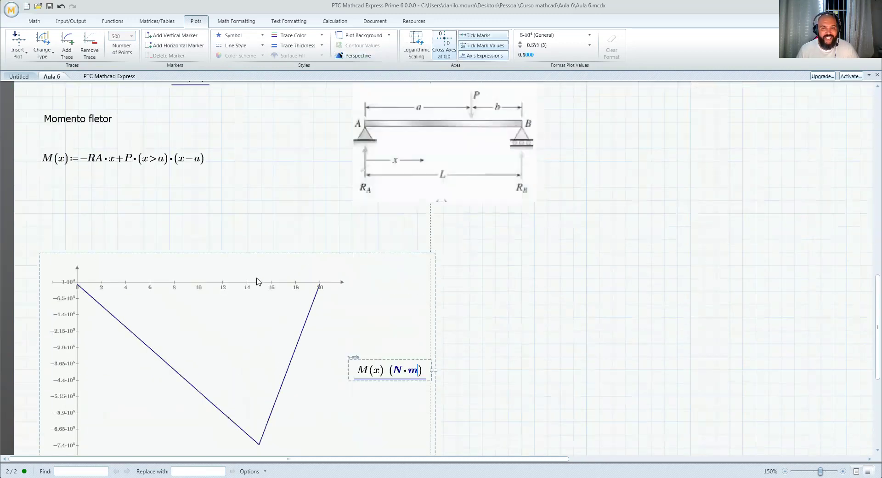
scroll(256, 281, "down", 1)
scroll(232, 219, "down", 5)
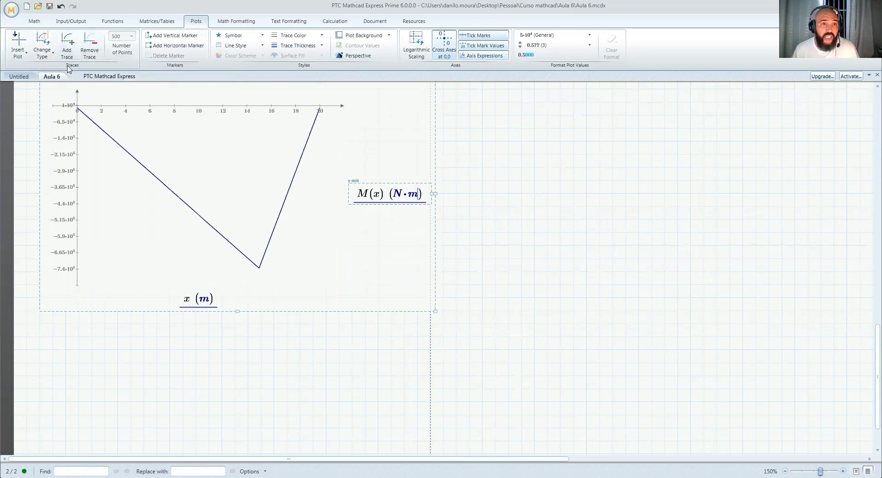
left_click(178, 39)
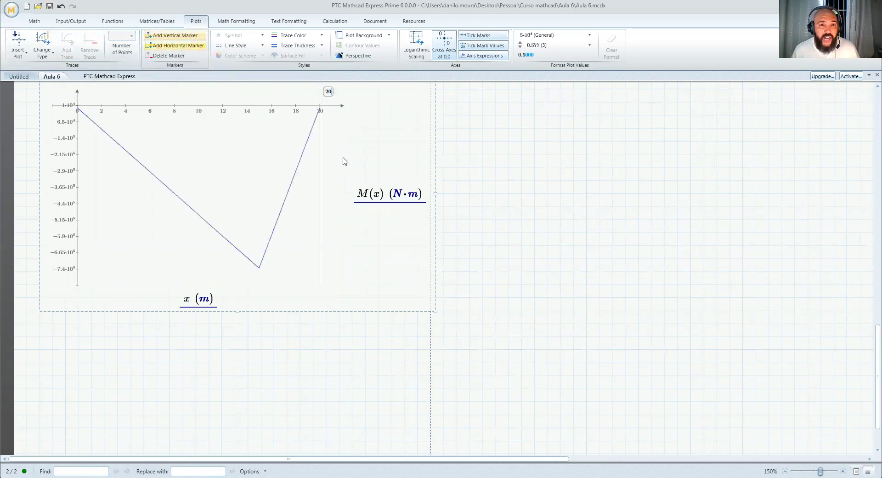
double_click(329, 92)
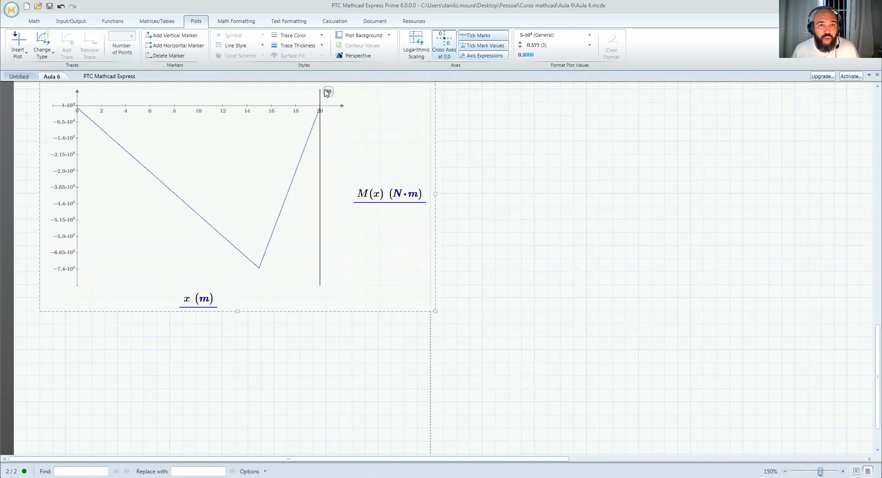
type("15")
key("Return")
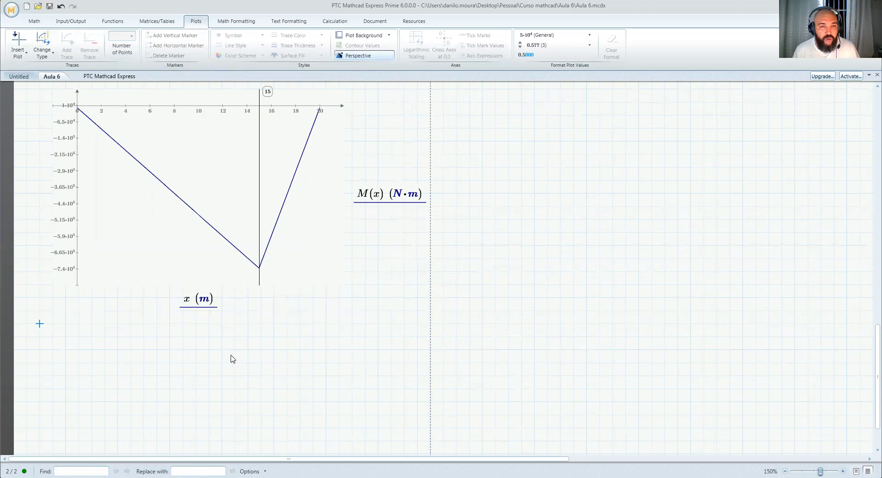
Step: Evaluate M(15 m) below the bending moment plot and express the result in N·m
left_click(49, 360)
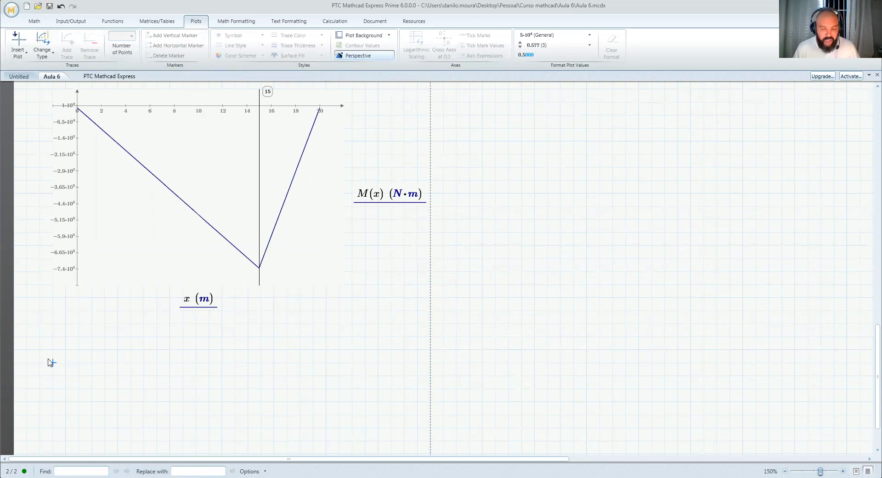
type("M(")
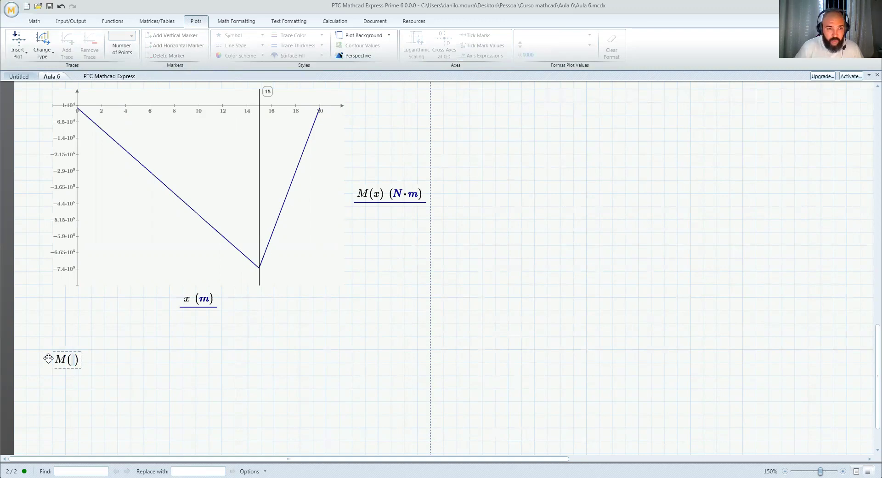
type("15·m)")
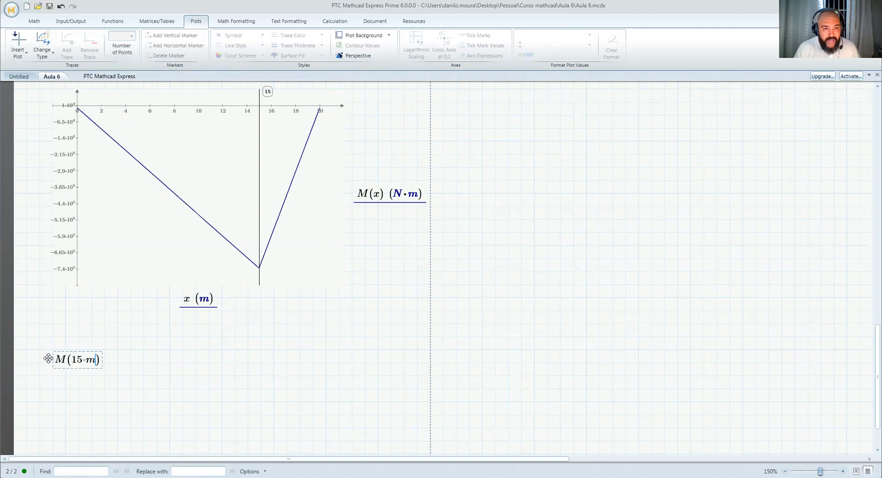
type("=-7.355·10^5 J")
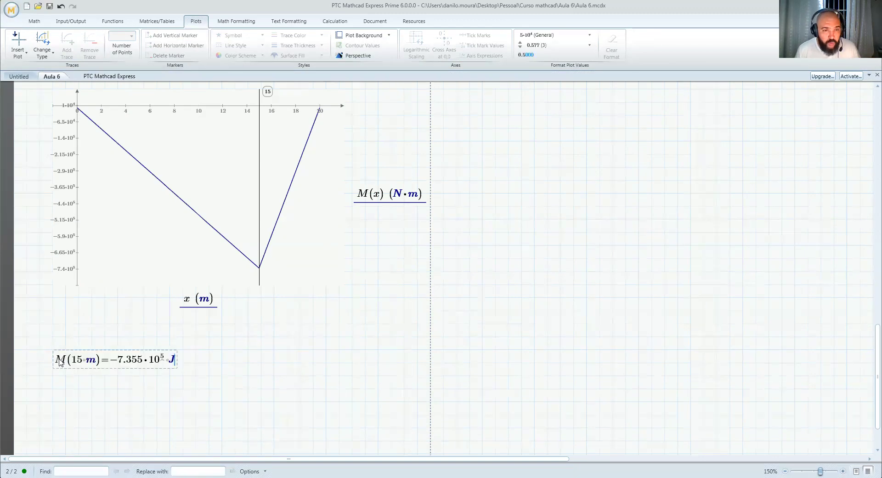
left_click(172, 362)
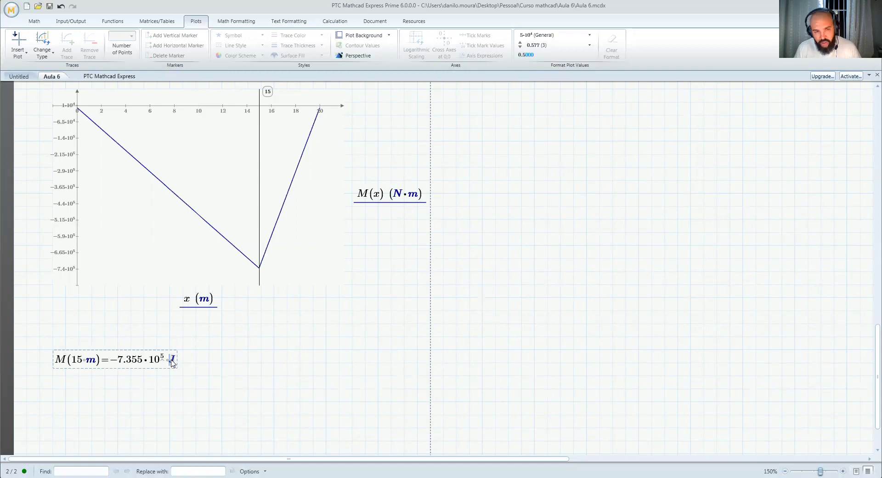
type("N*")
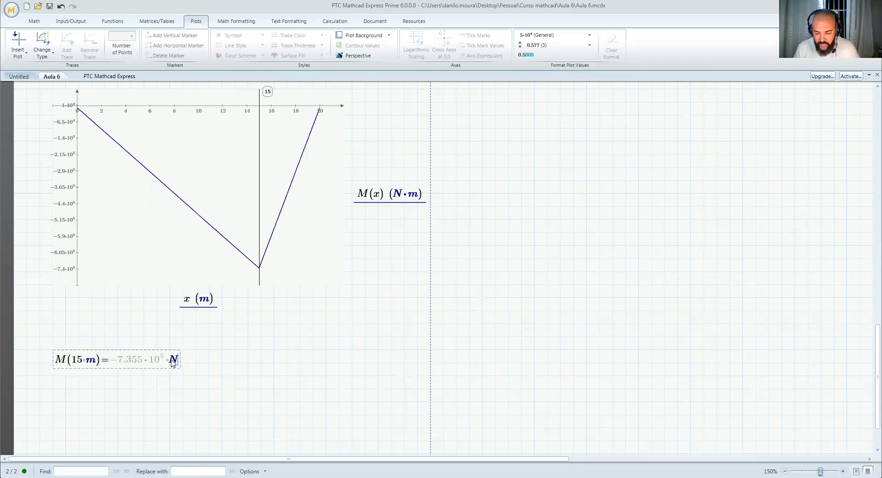
type("m")
key("Return")
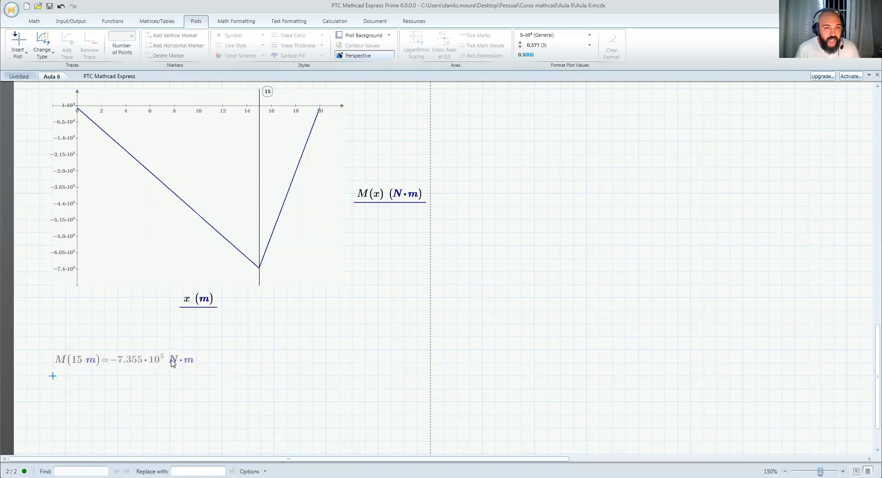
Step: Evaluate Q(15 m) beside the M(15 m) result and express the shear force in kN
left_click(233, 362)
type("Q")
type("(")
type("15 ")
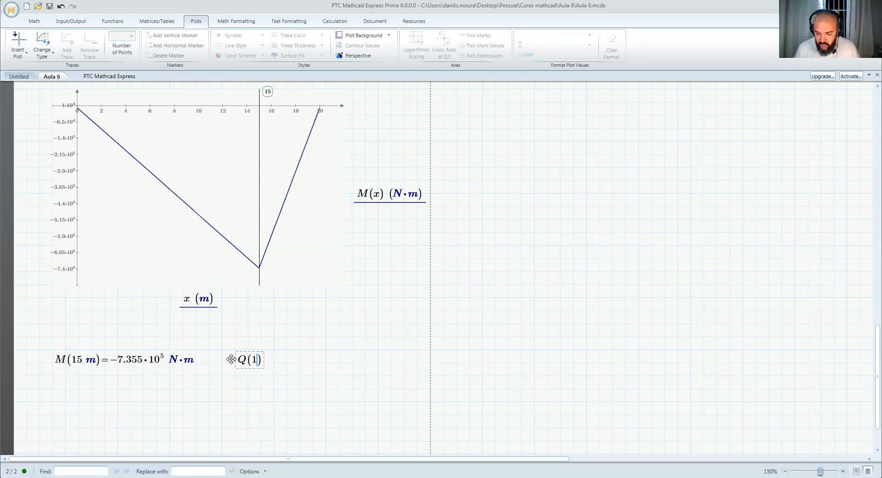
type("m)=(4.903·10^4) N")
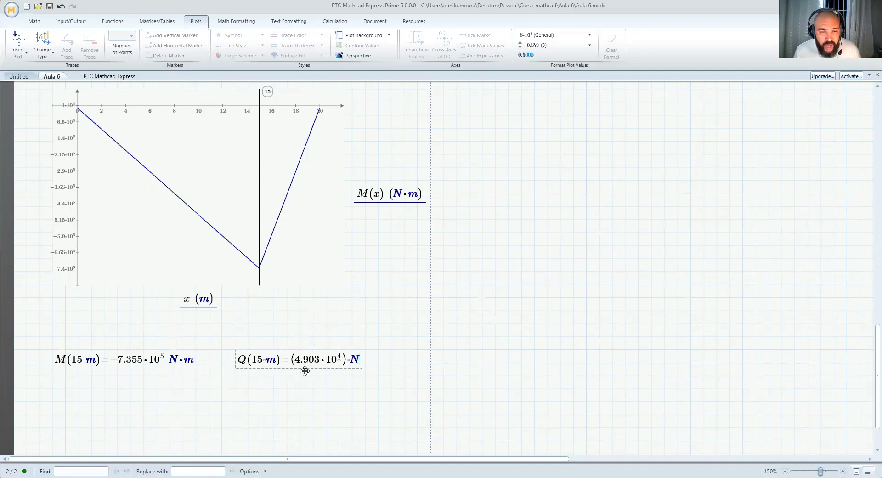
left_click(352, 362)
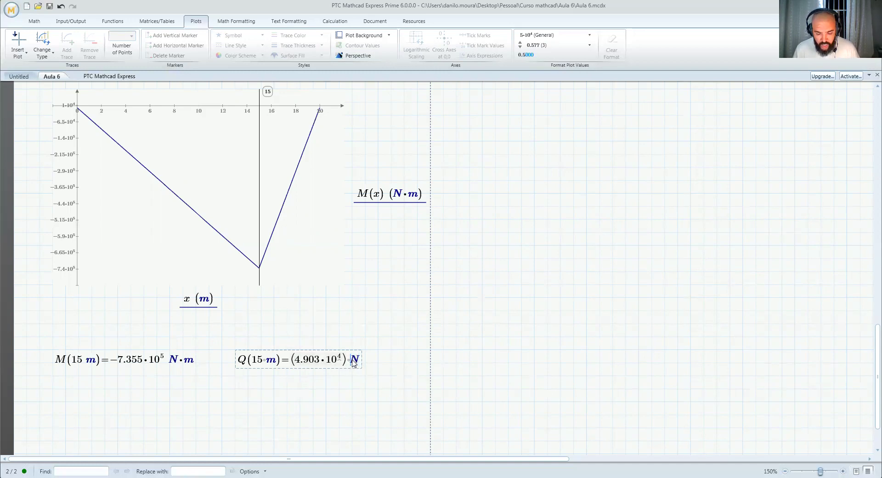
type("k")
left_click(235, 375)
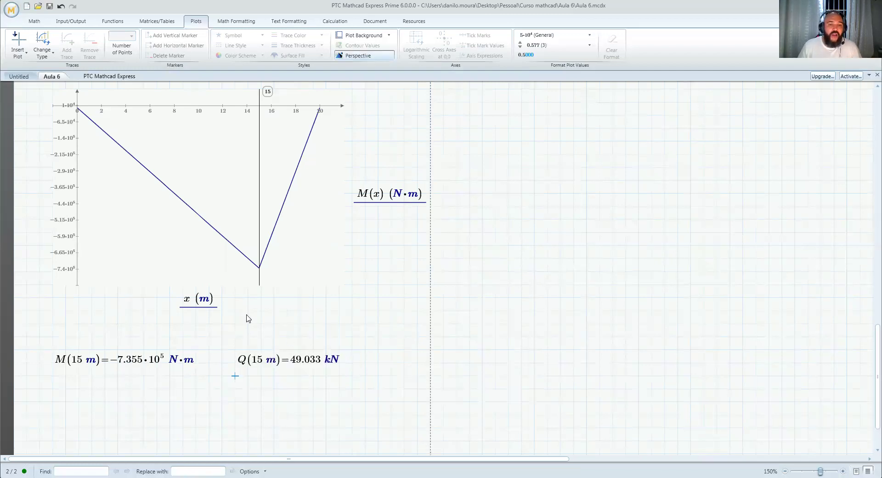
Step: Review the worksheet from the beam sketch and constants through the reactions, shear force plot and bending moment plot with its evaluated values
scroll(243, 340, "up", 10)
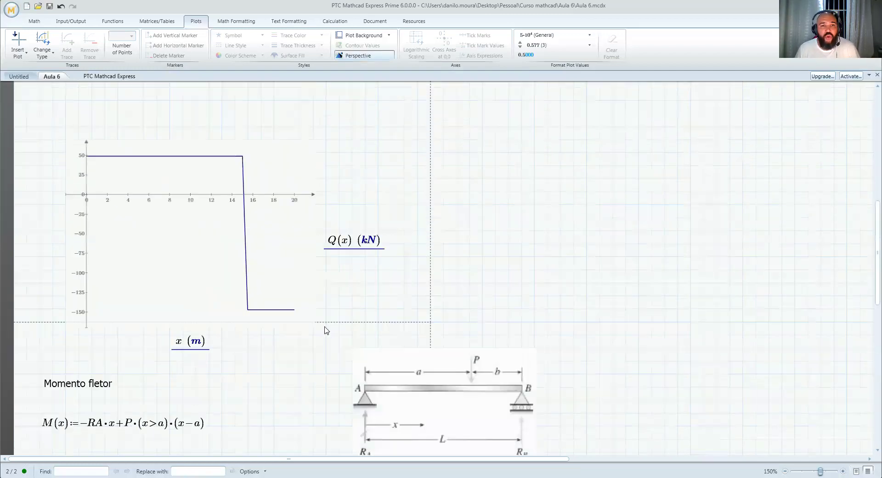
scroll(300, 344, "down", 10)
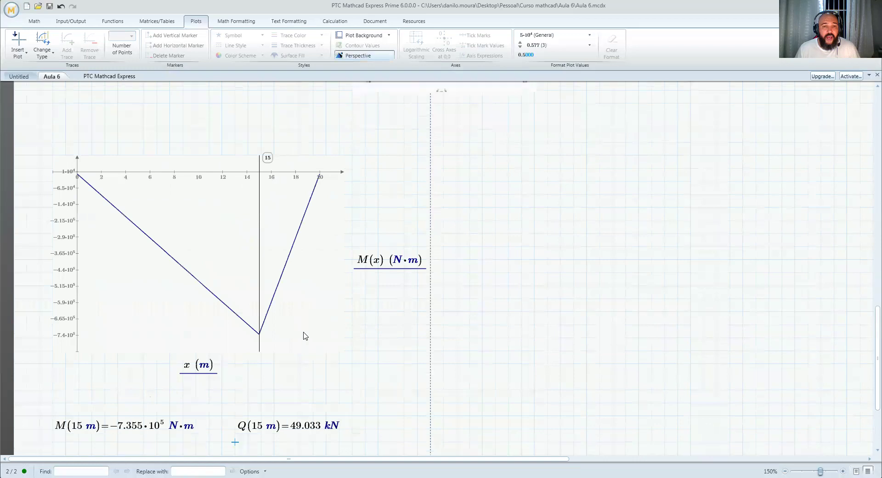
scroll(288, 340, "up", 2)
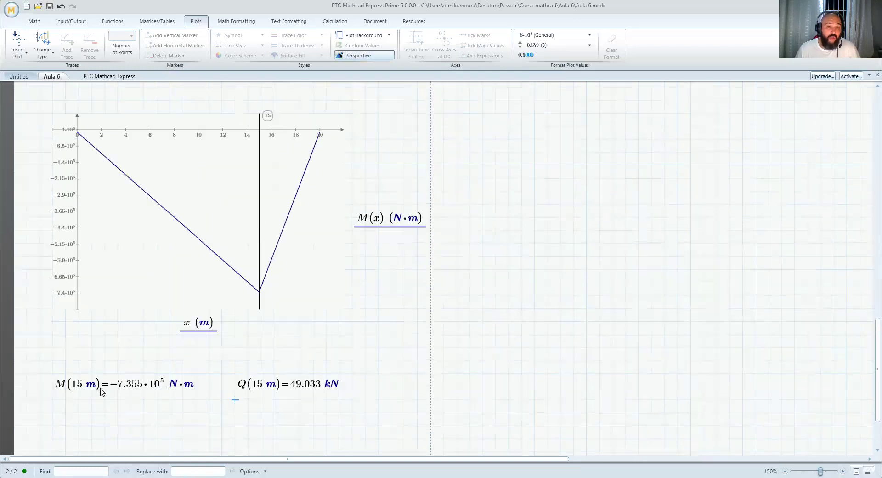
scroll(296, 391, "up", 8)
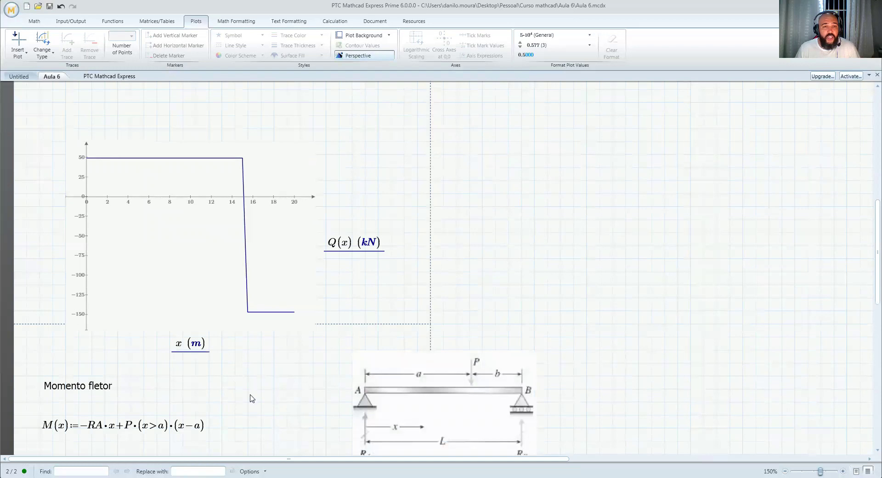
scroll(227, 383, "down", 3)
scroll(243, 372, "up", 8)
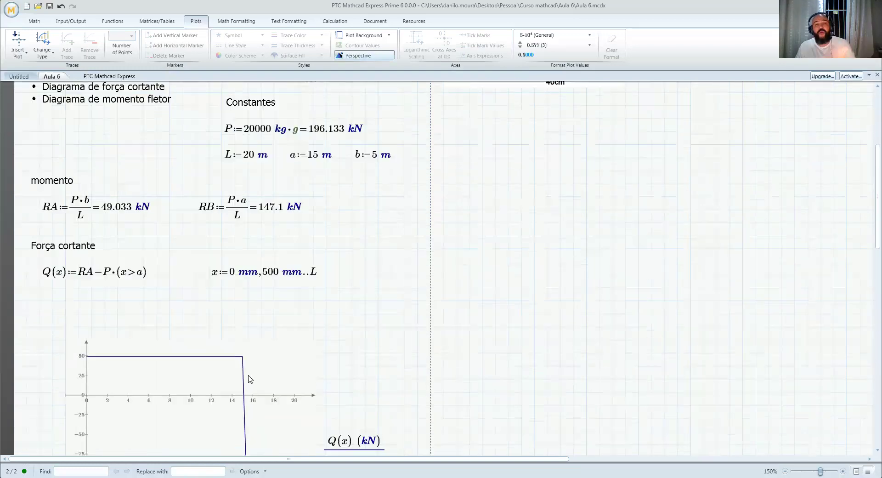
scroll(248, 379, "up", 3)
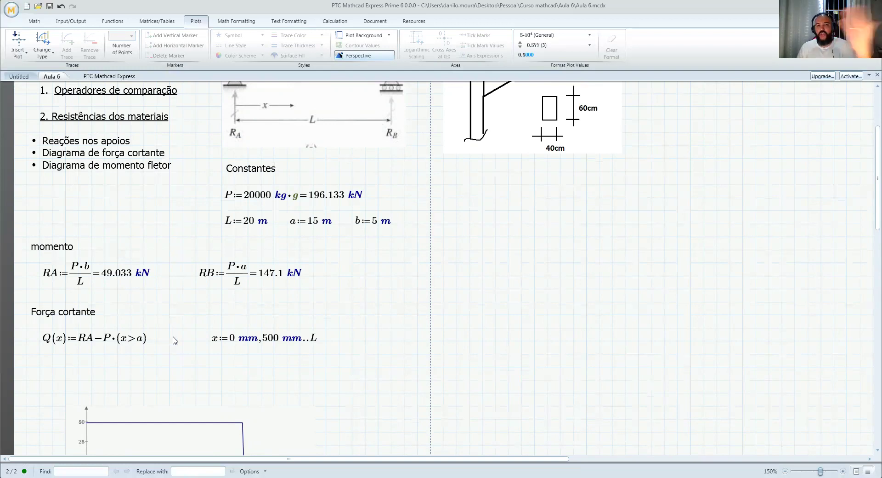
scroll(175, 342, "down", 20)
scroll(147, 276, "down", 7)
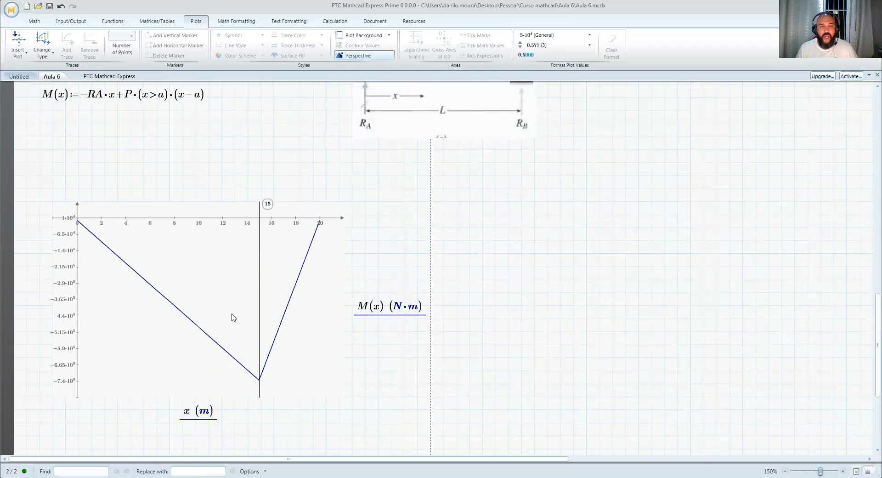
scroll(285, 302, "up", 10)
scroll(285, 301, "up", 20)
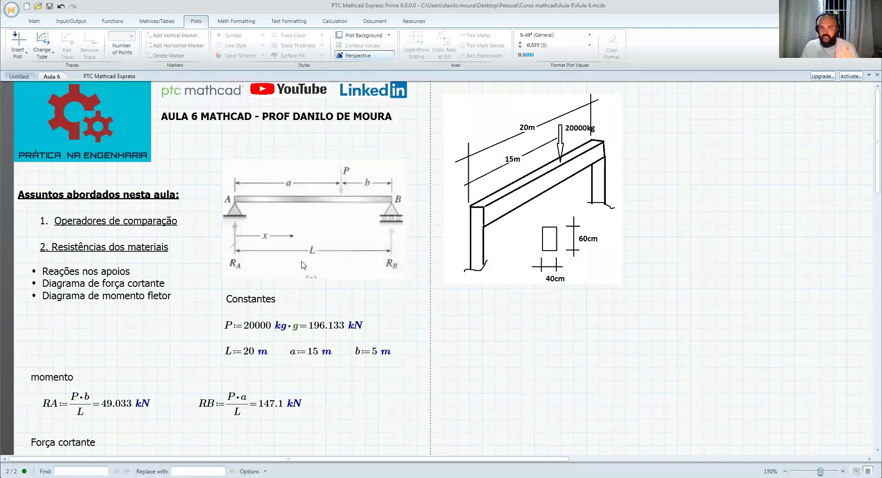